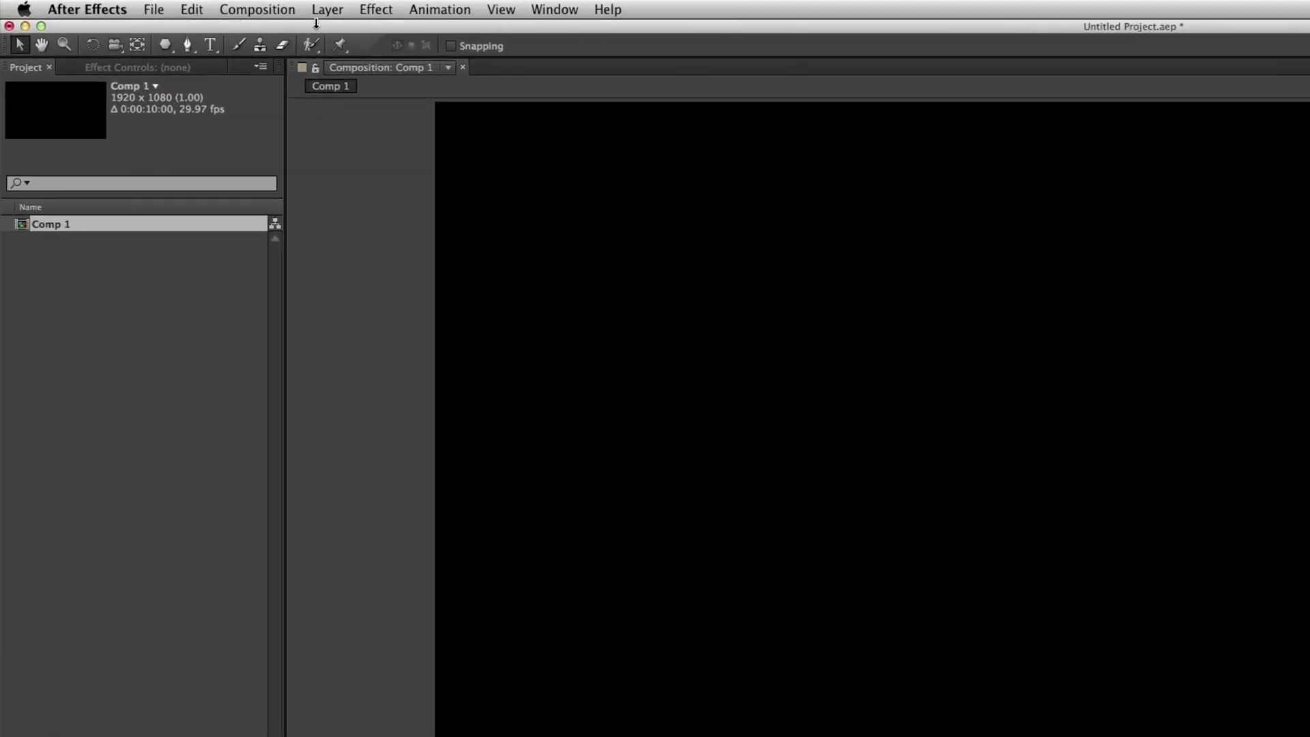
# - Draw a red pentagon with the Polygon Tool and move it to the composition centre
pyautogui.click(173, 43)
pyautogui.click(175, 43)
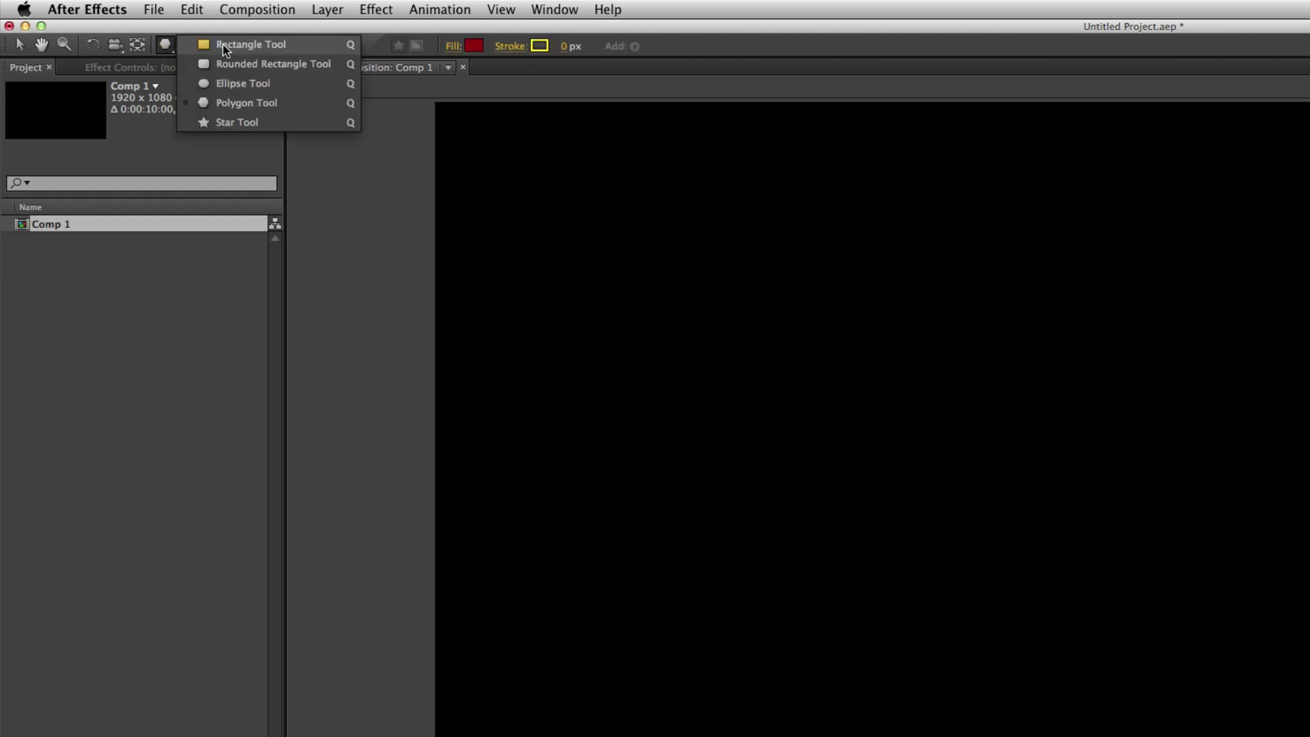
pyautogui.click(230, 107)
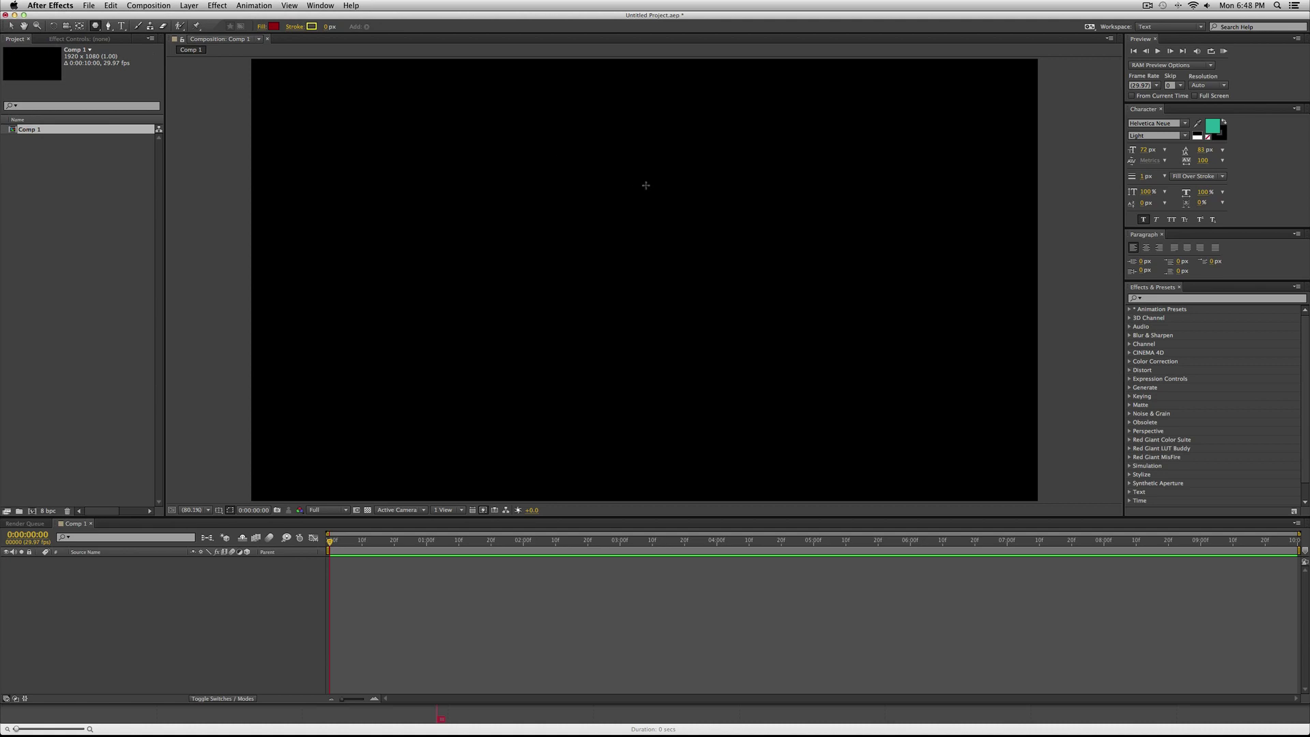
pyautogui.moveTo(478, 153); pyautogui.dragTo(625, 231)
pyautogui.press('v')
pyautogui.moveTo(531, 185)
pyautogui.mouseDown()
pyautogui.moveTo(702, 296)
pyautogui.moveTo(680, 280)
pyautogui.mouseUp()
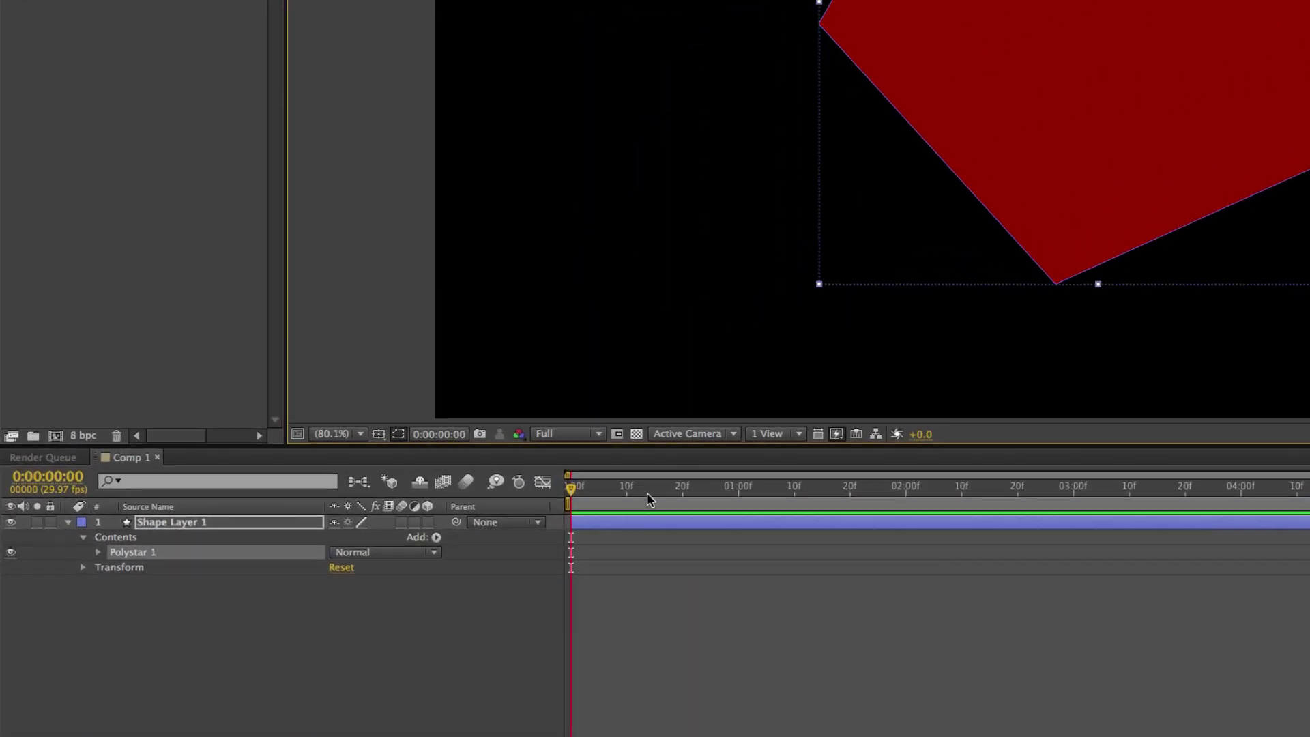
# - Expand Shape Layer 1 to Polystar Path 1, keeping Type set to Polygon
pyautogui.click(648, 528)
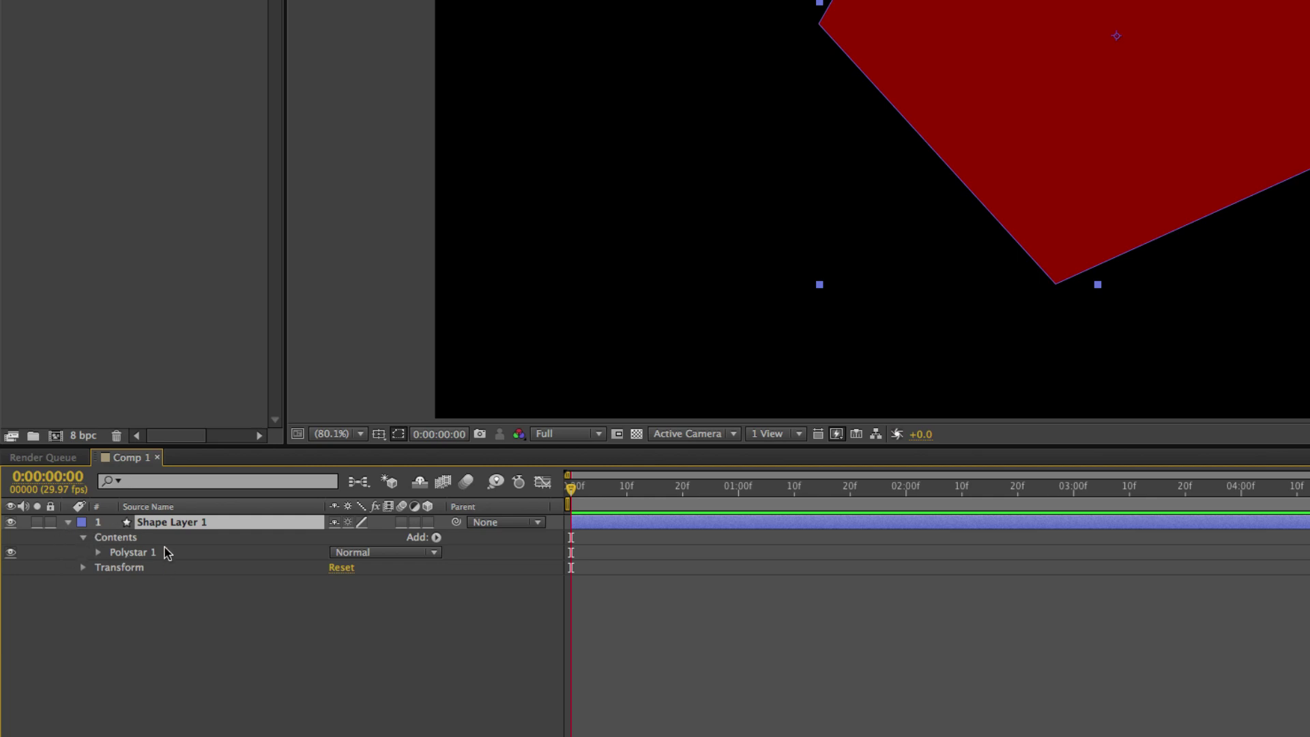
pyautogui.click(68, 523)
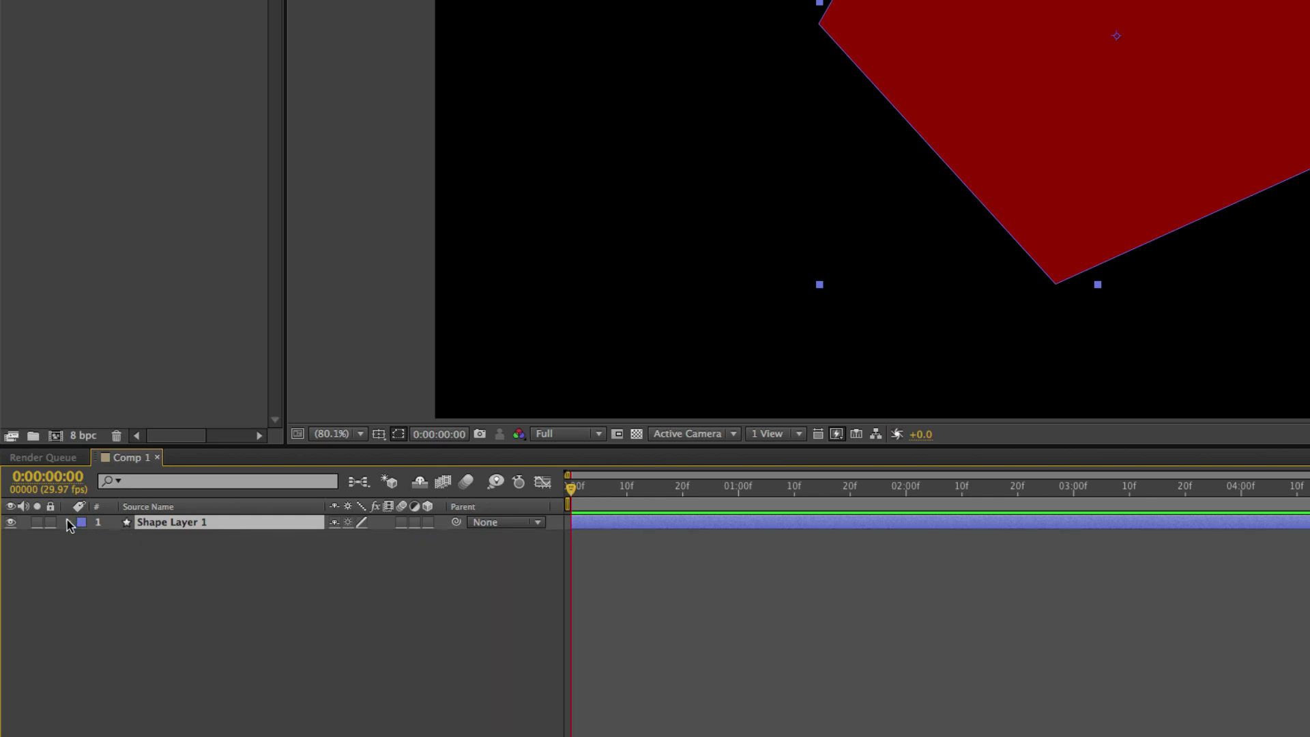
pyautogui.click(68, 522)
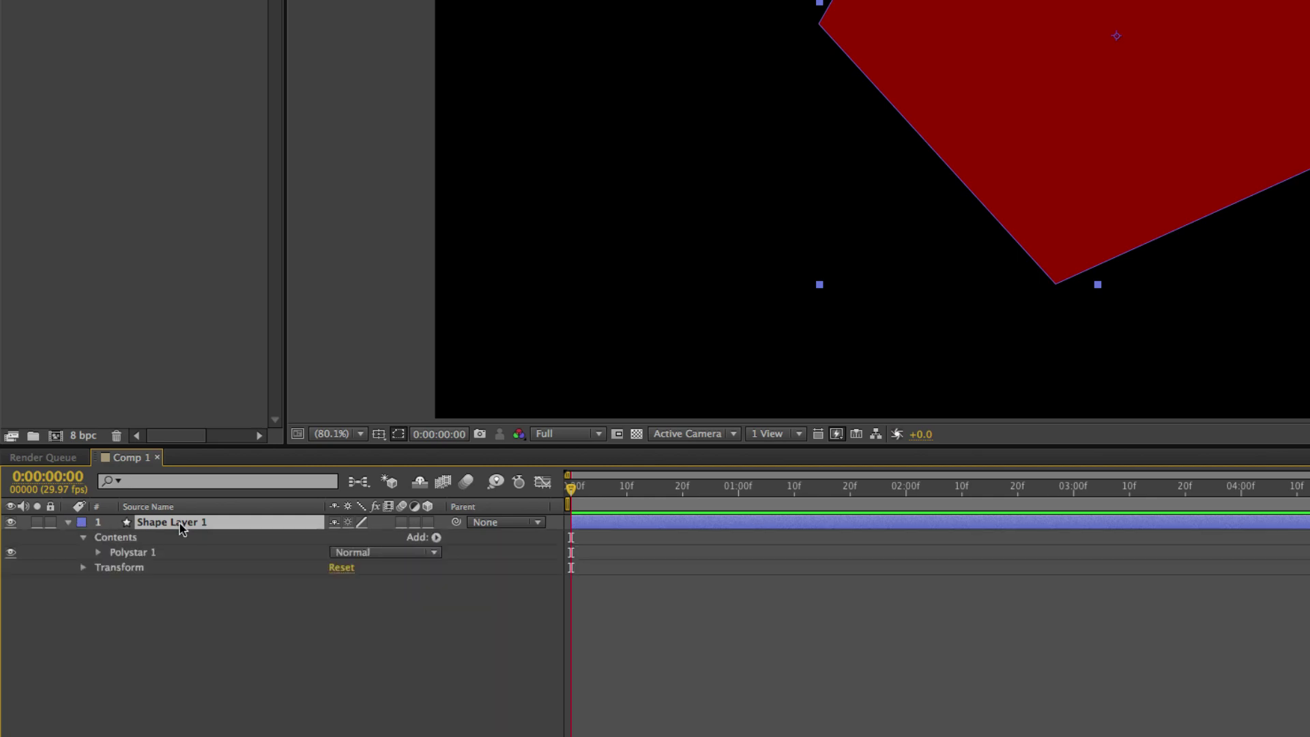
pyautogui.click(100, 553)
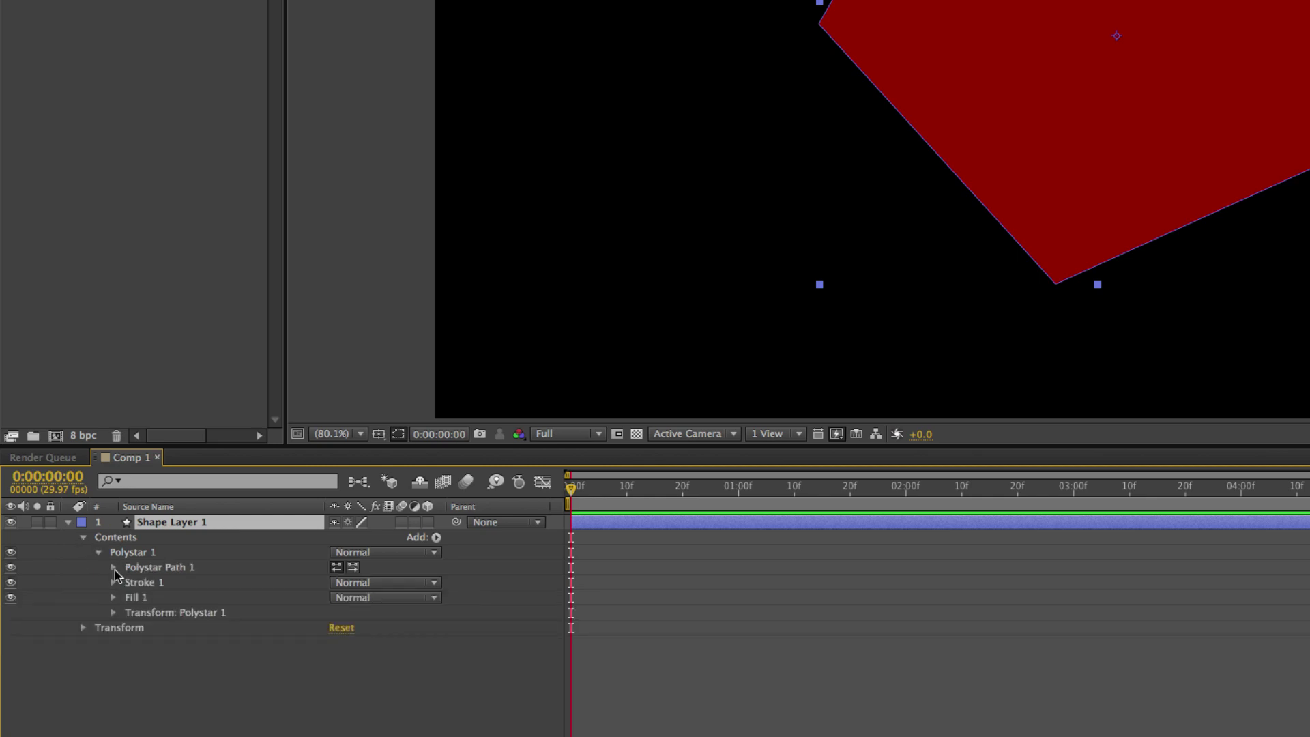
pyautogui.click(114, 569)
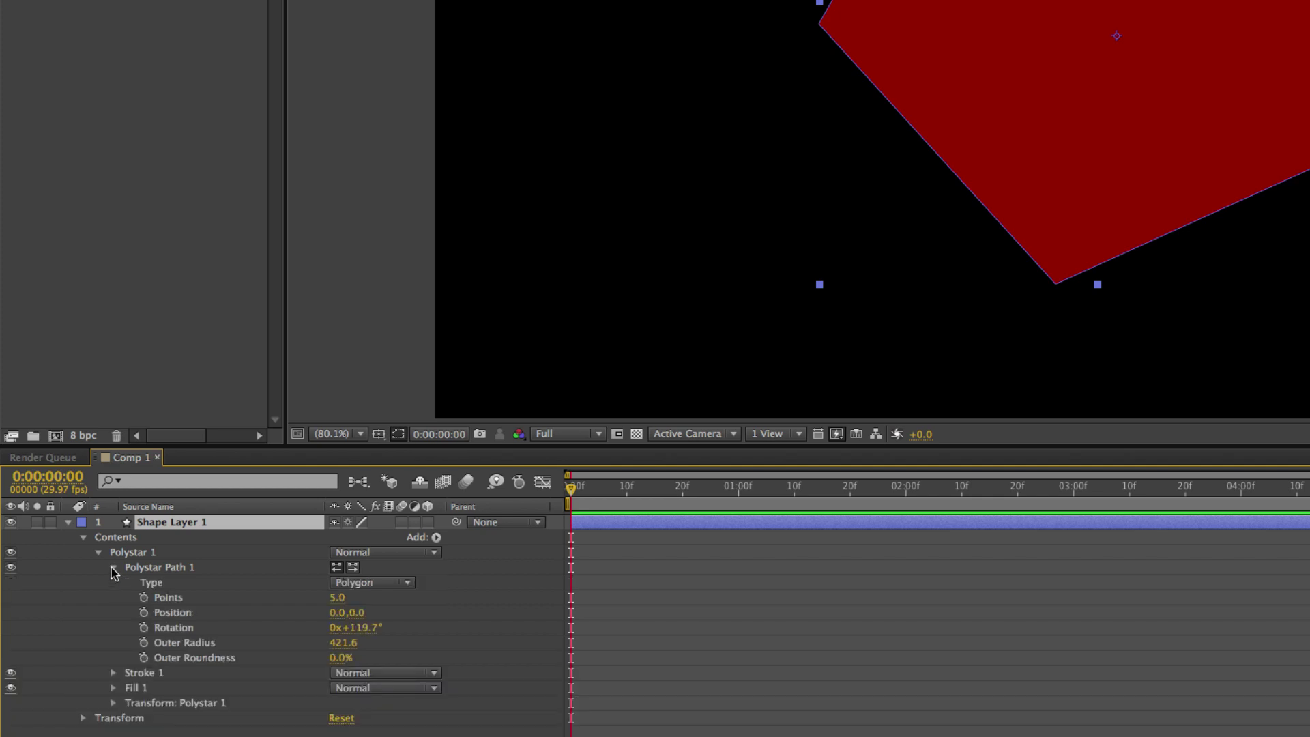
pyautogui.click(359, 584)
pyautogui.click(271, 585)
# - Change Points from 5 to 3 and move the resulting triangle down to centre
pyautogui.click(342, 600)
pyautogui.write('3')
pyautogui.press('Return')
pyautogui.moveTo(1211, 38); pyautogui.dragTo(1210, 145)
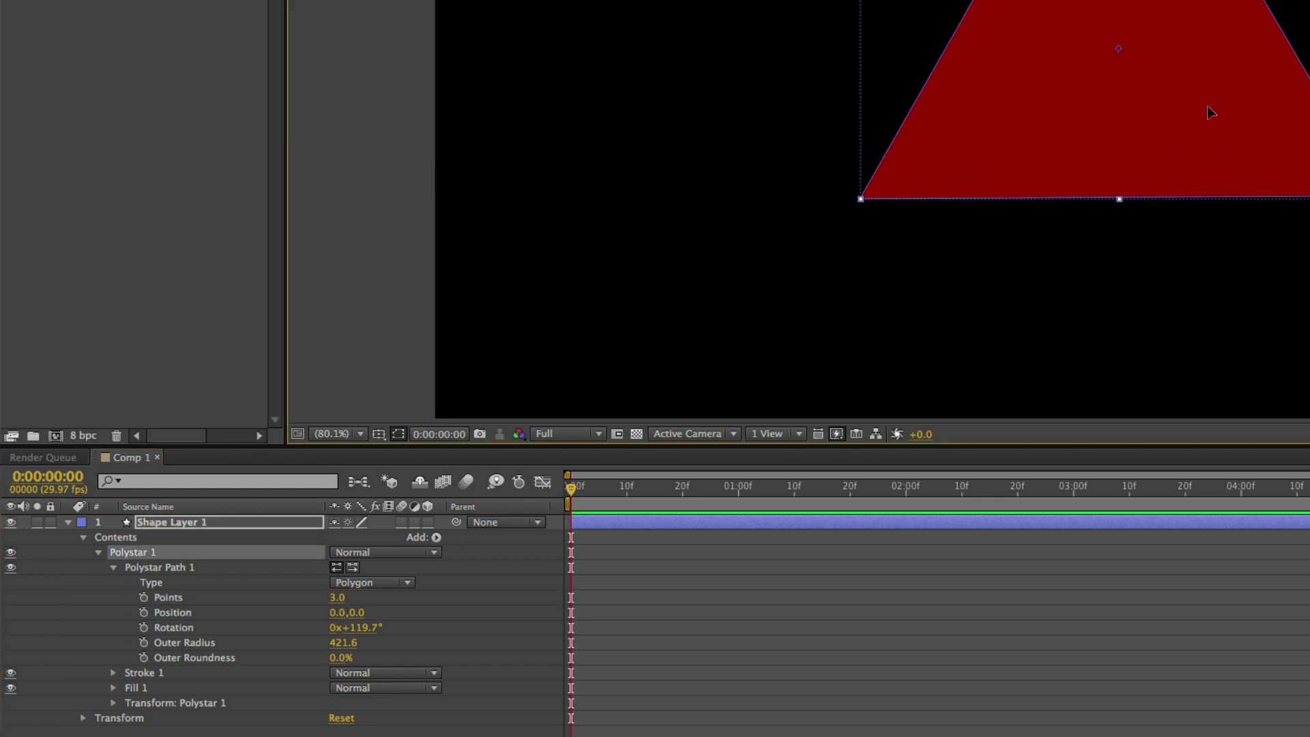
pyautogui.click(1058, 263)
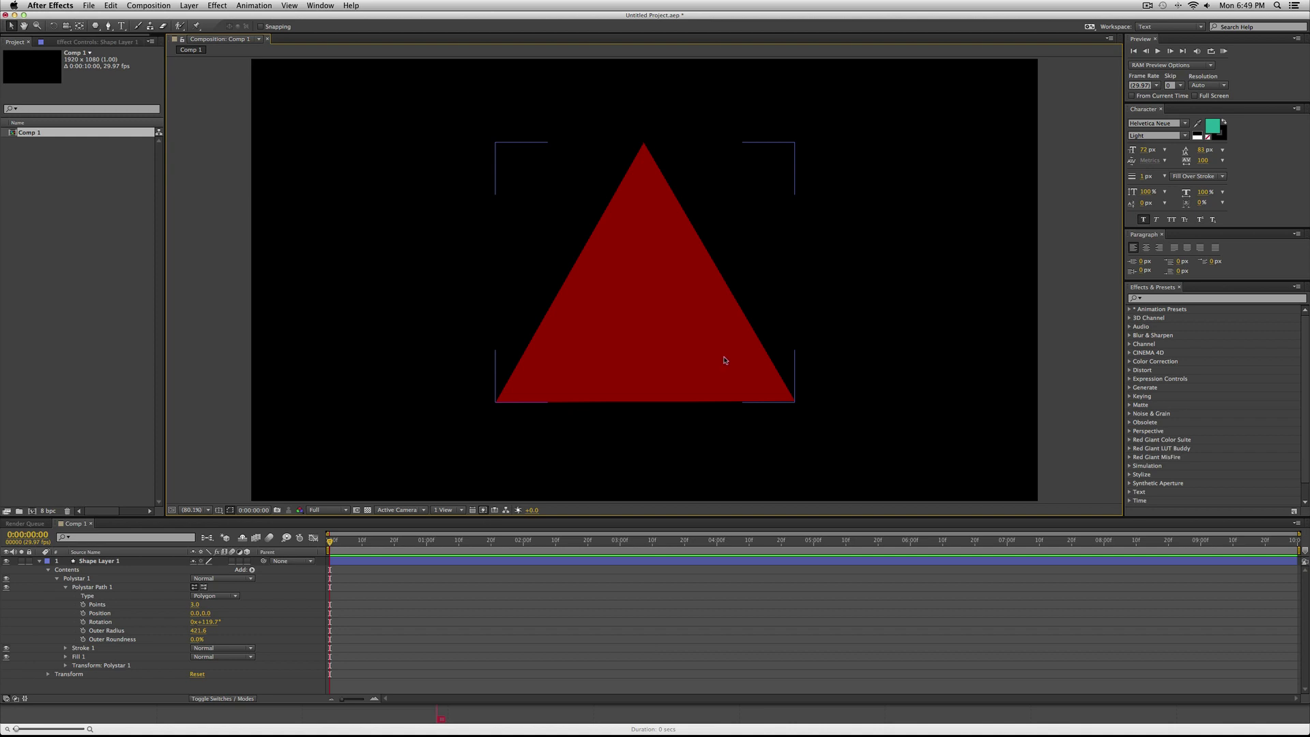
# - Keyframe Points at 3, then raise it to 18 at about one second
pyautogui.moveTo(777, 383); pyautogui.dragTo(783, 370)
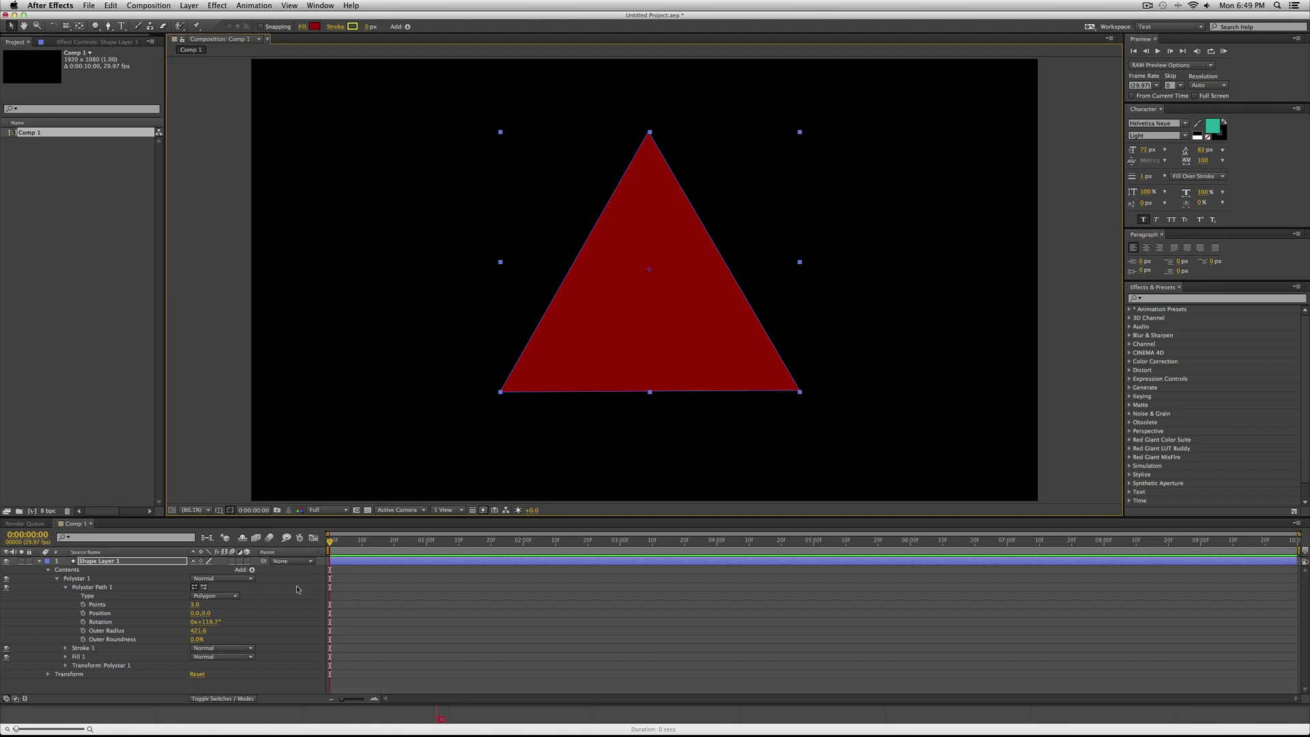
pyautogui.click(83, 604)
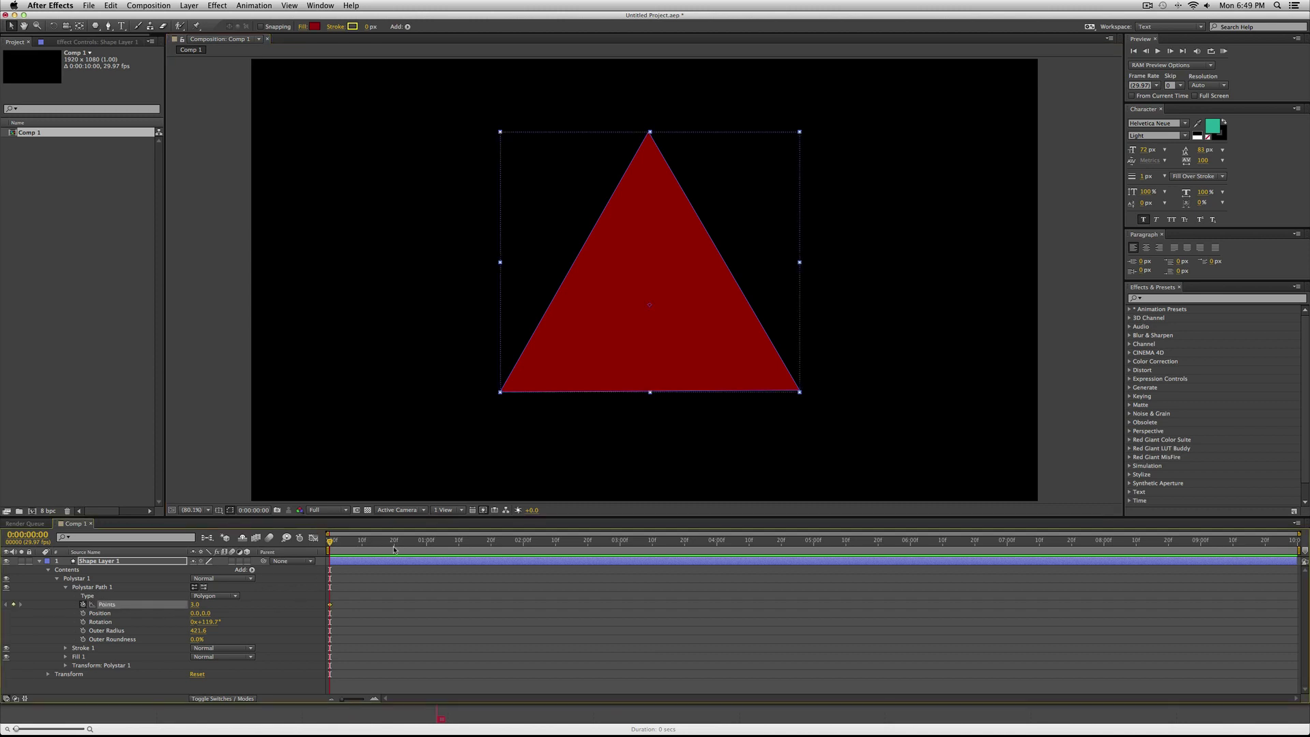
pyautogui.moveTo(400, 543); pyautogui.dragTo(446, 543)
pyautogui.moveTo(194, 604); pyautogui.dragTo(202, 606)
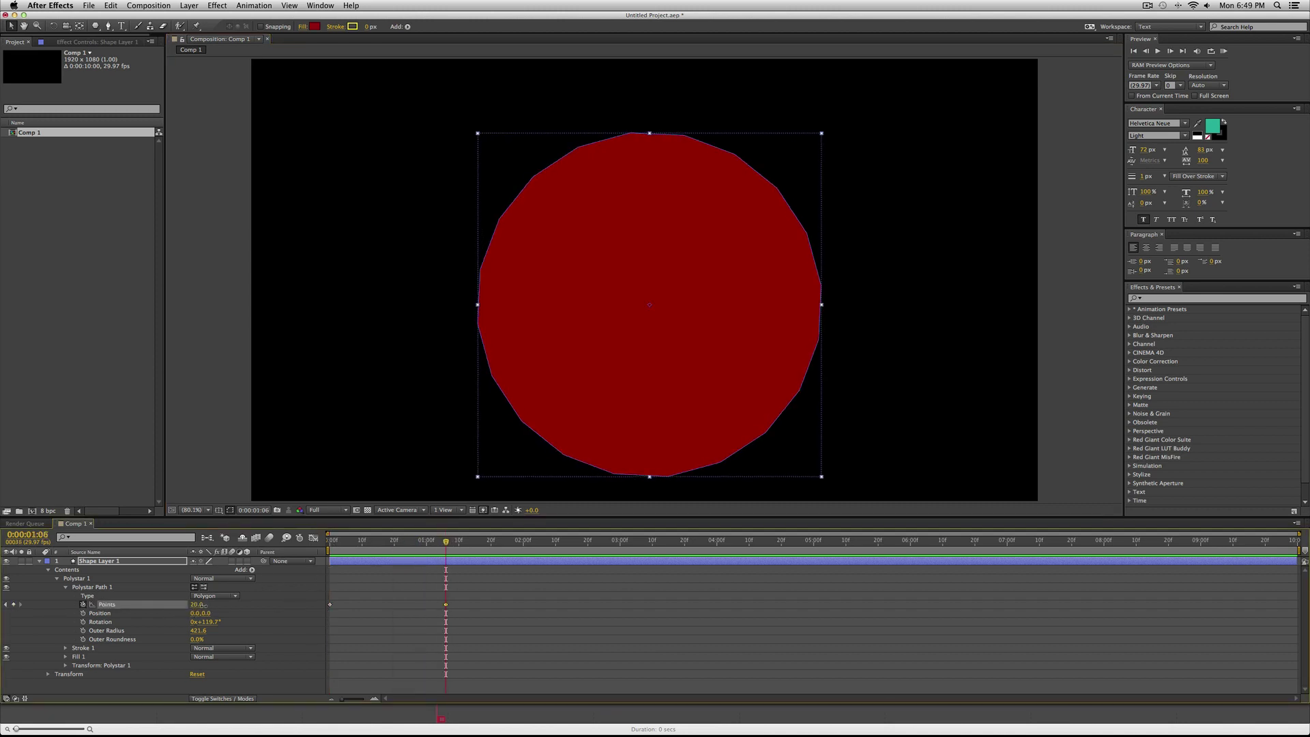
# - Shift both Points keyframes later and preview the triangle-to-polygon morph
pyautogui.press('Home')
pyautogui.press('space')
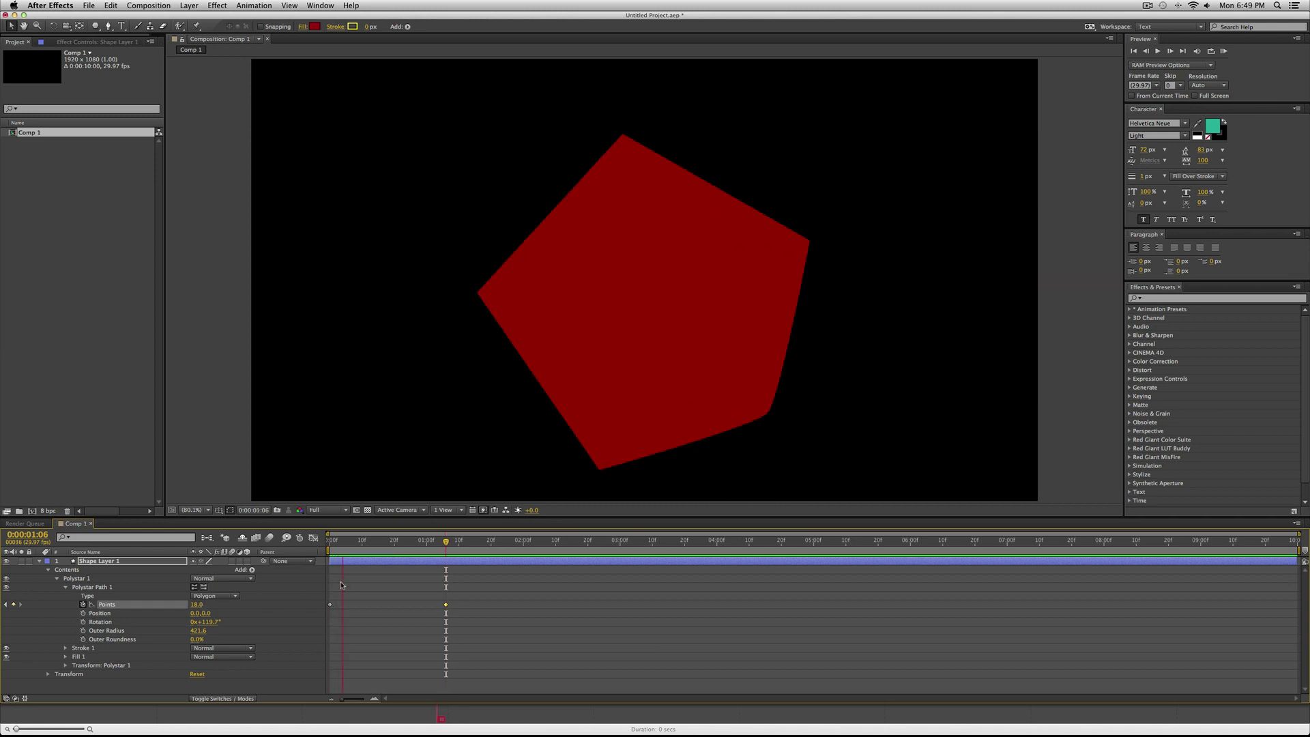
pyautogui.moveTo(472, 606)
pyautogui.mouseDown()
pyautogui.moveTo(291, 612)
pyautogui.moveTo(436, 606)
pyautogui.mouseUp()
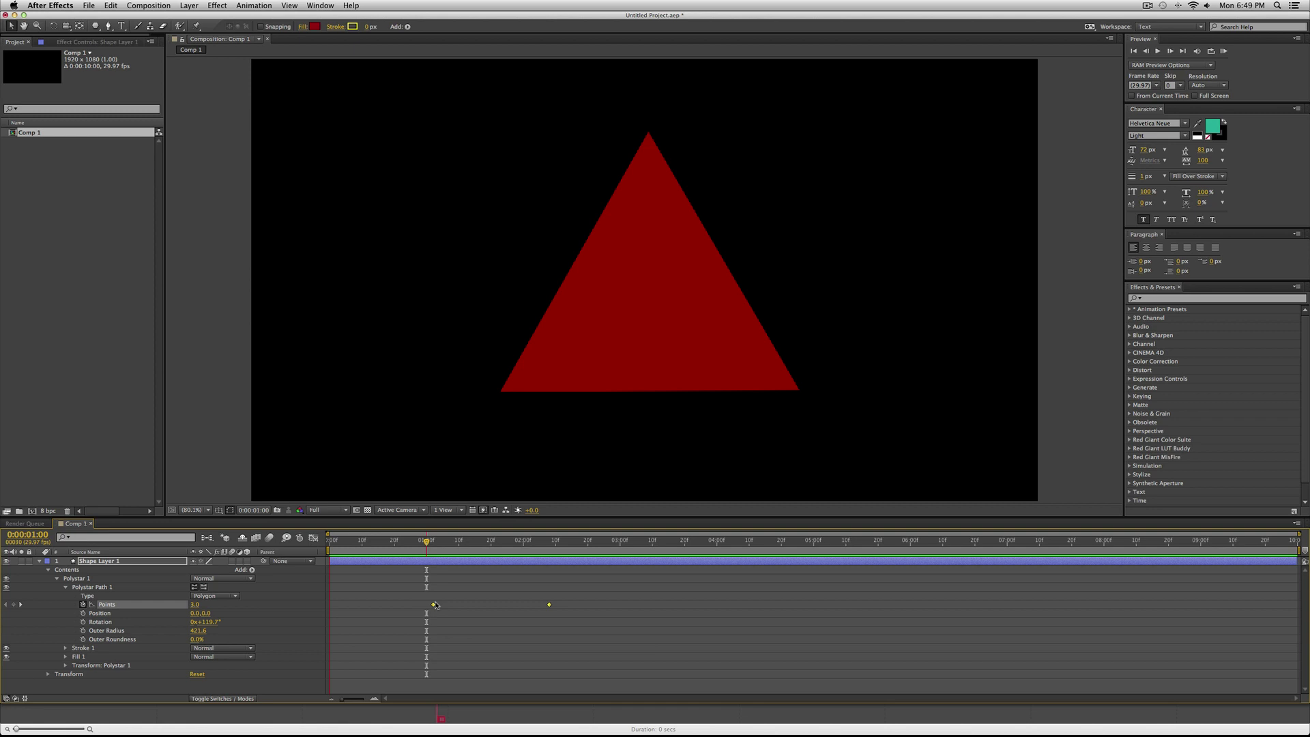
pyautogui.press('space')
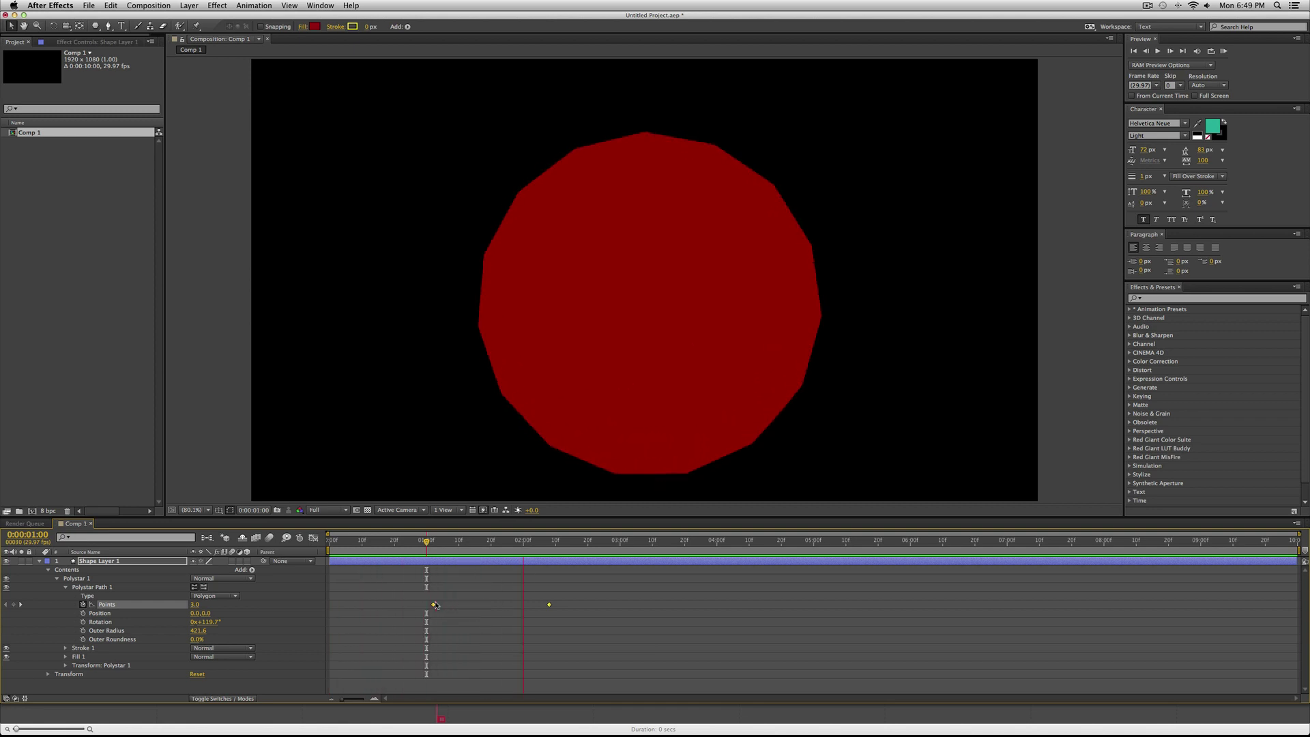
pyautogui.press('space')
pyautogui.click(549, 610)
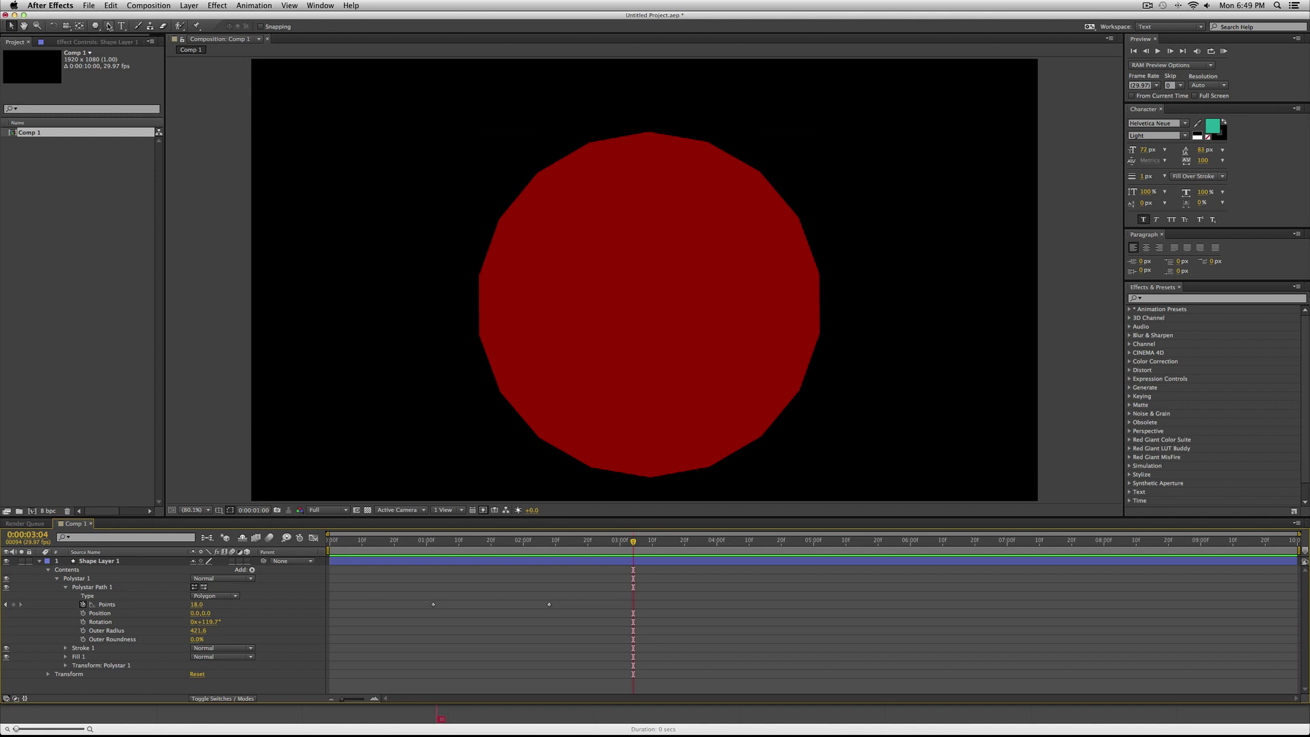
# - Filter Shape Layer 1 with U to show only the keyframed Points property
pyautogui.click(97, 30)
pyautogui.click(96, 28)
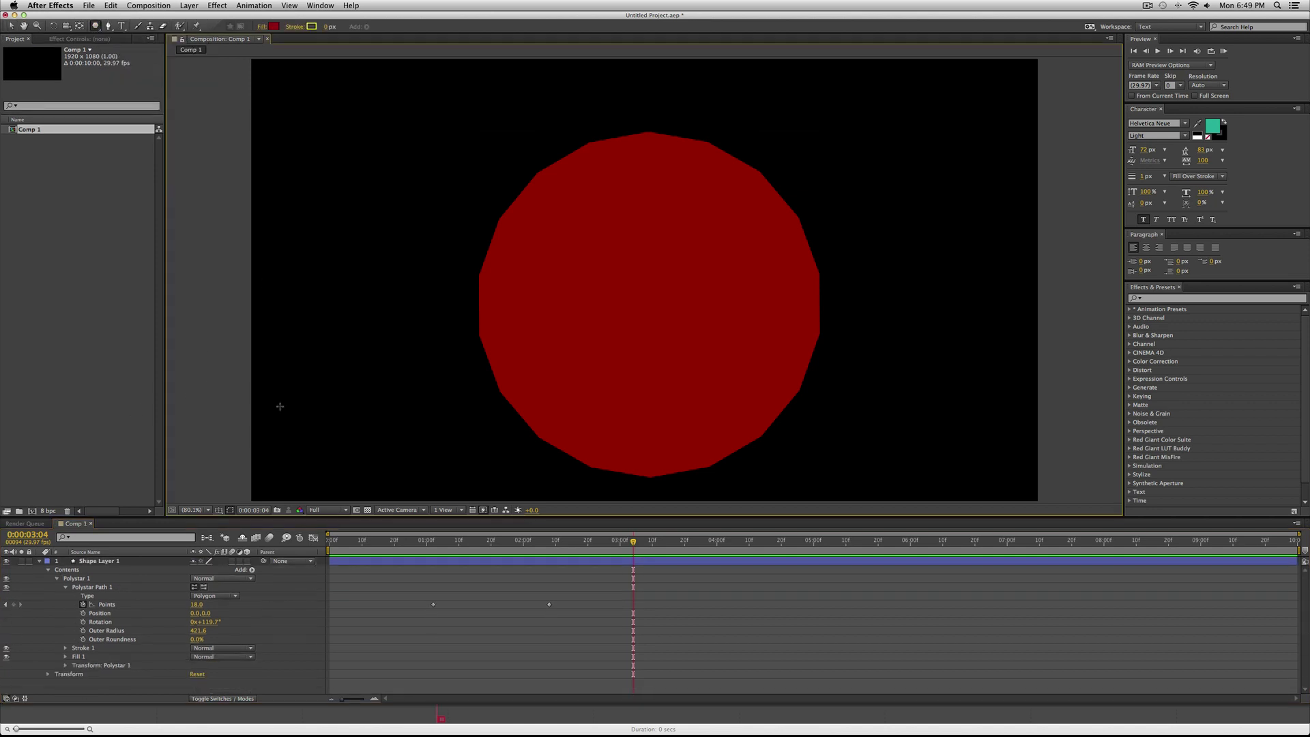
pyautogui.click(497, 579)
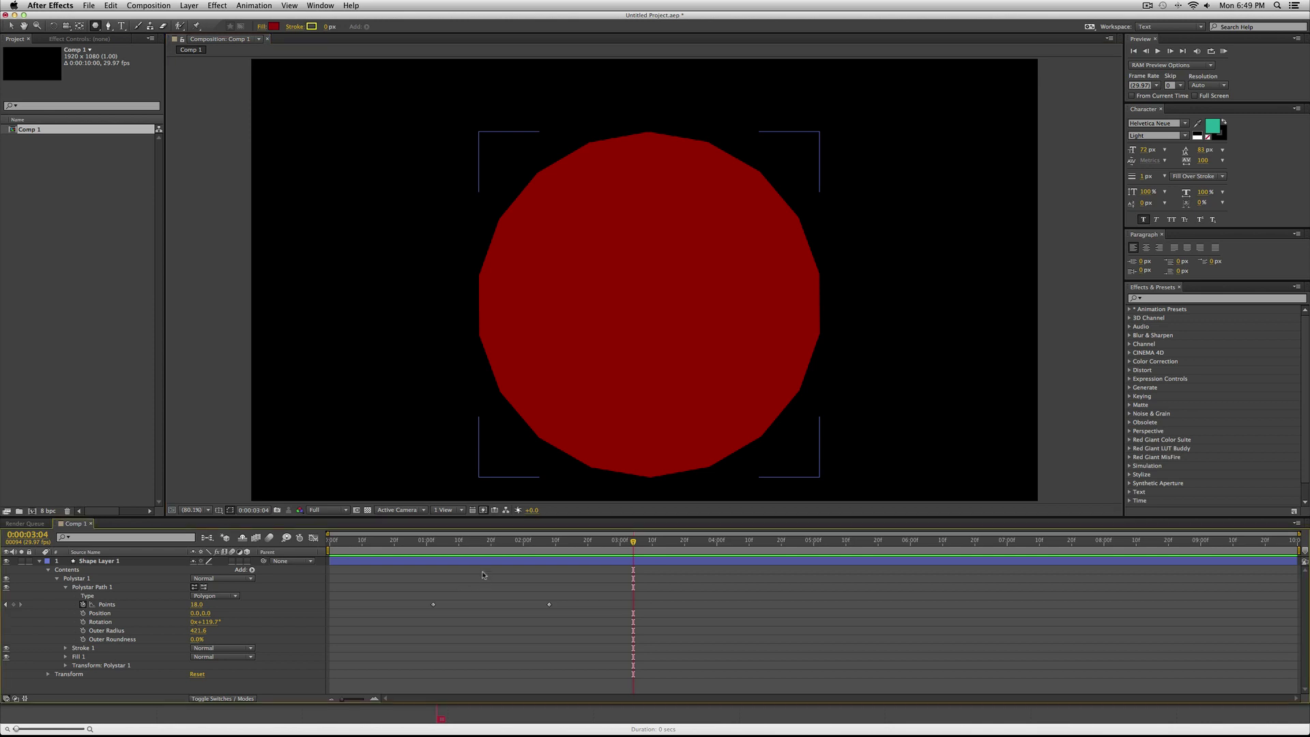
pyautogui.click(483, 579)
pyautogui.press('u')
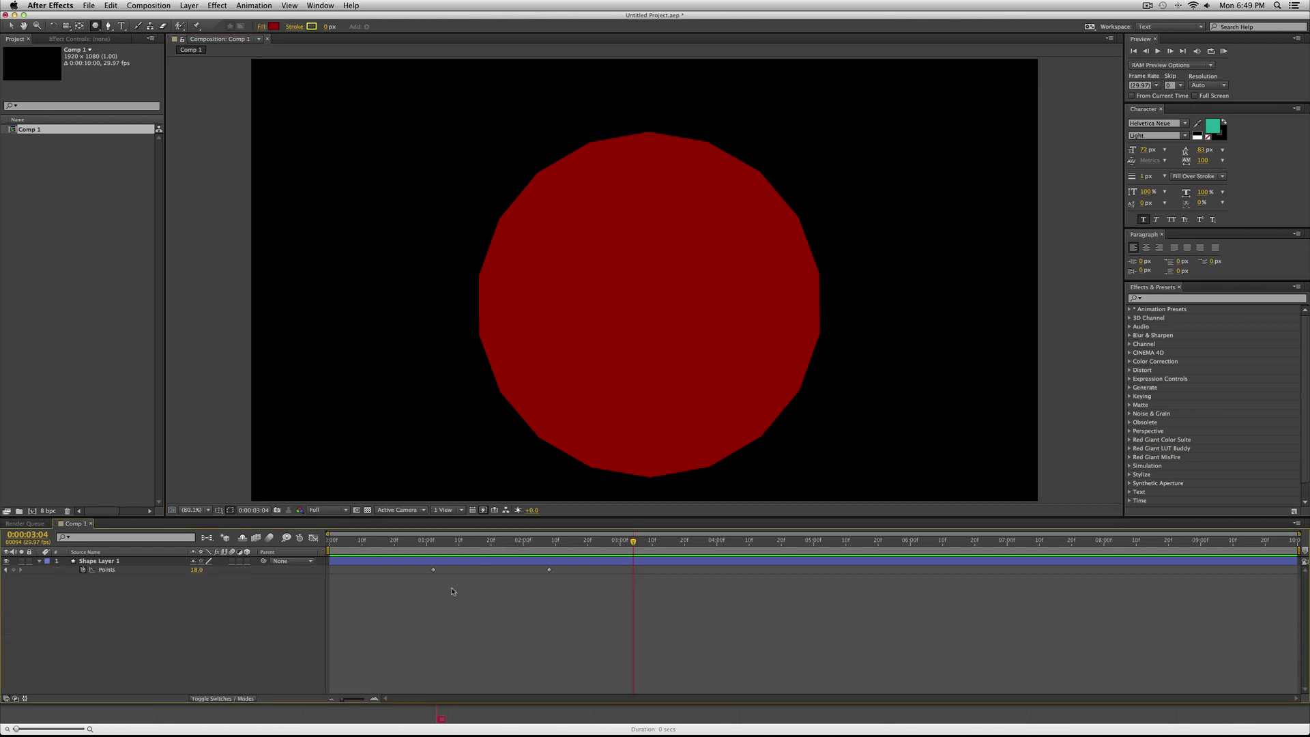